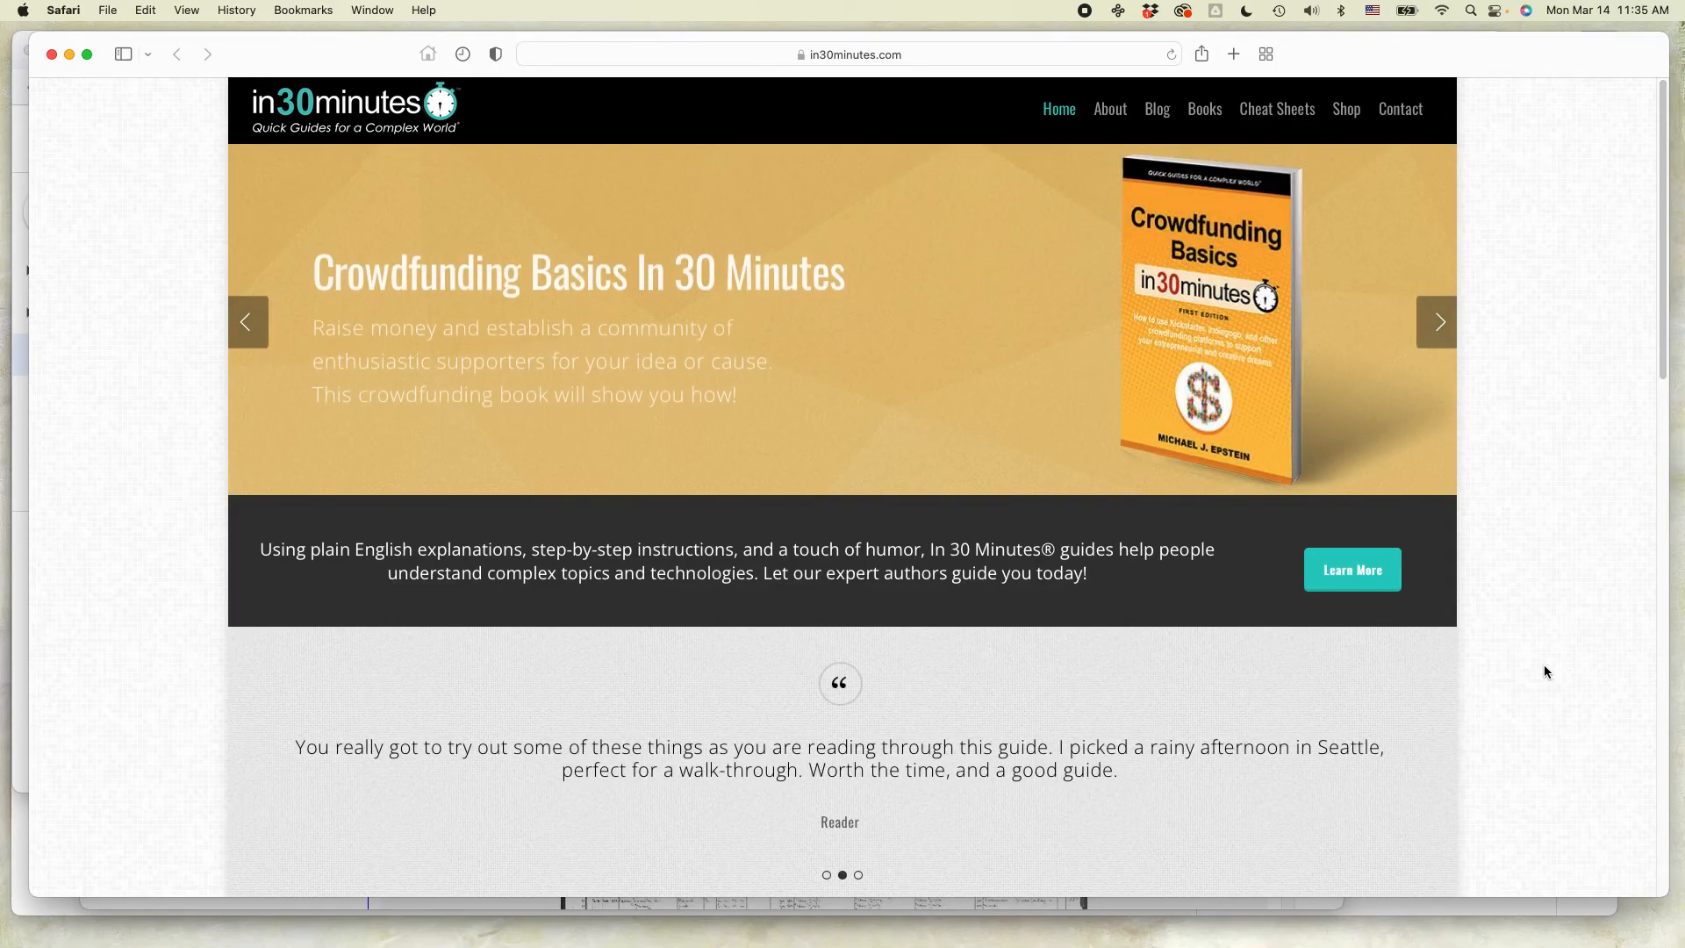
Step: Bring up the Share dialog for 'Backup list 2017' from its right-click menu in Shared with me
key(super+Tab)
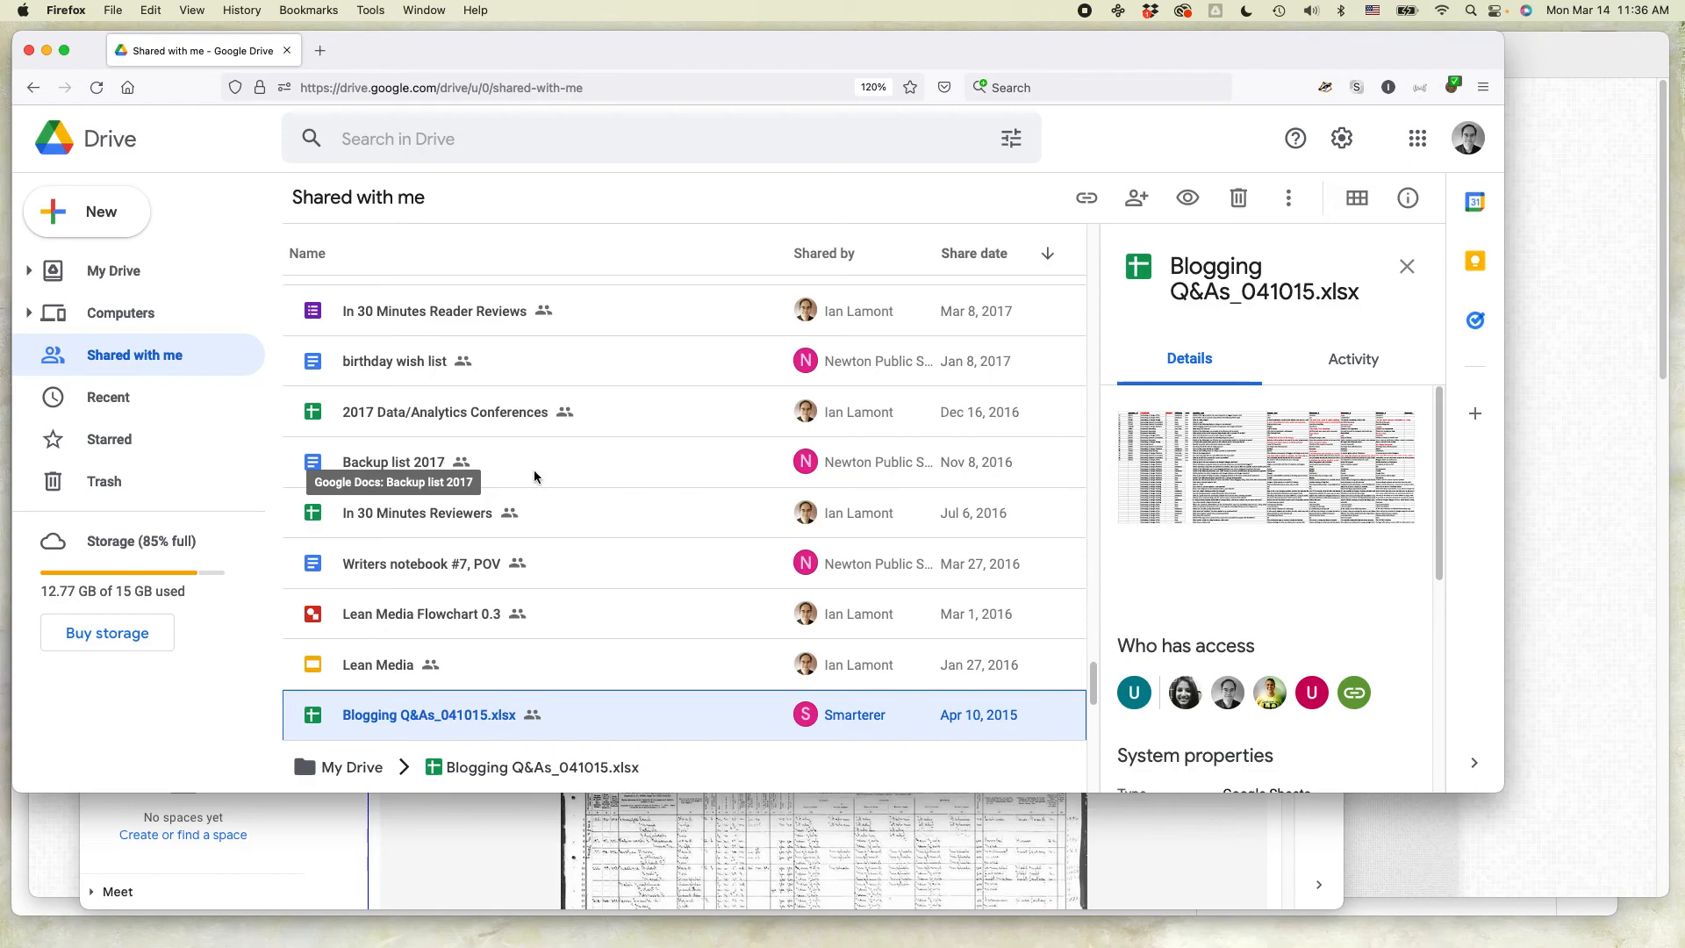
right_click(642, 473)
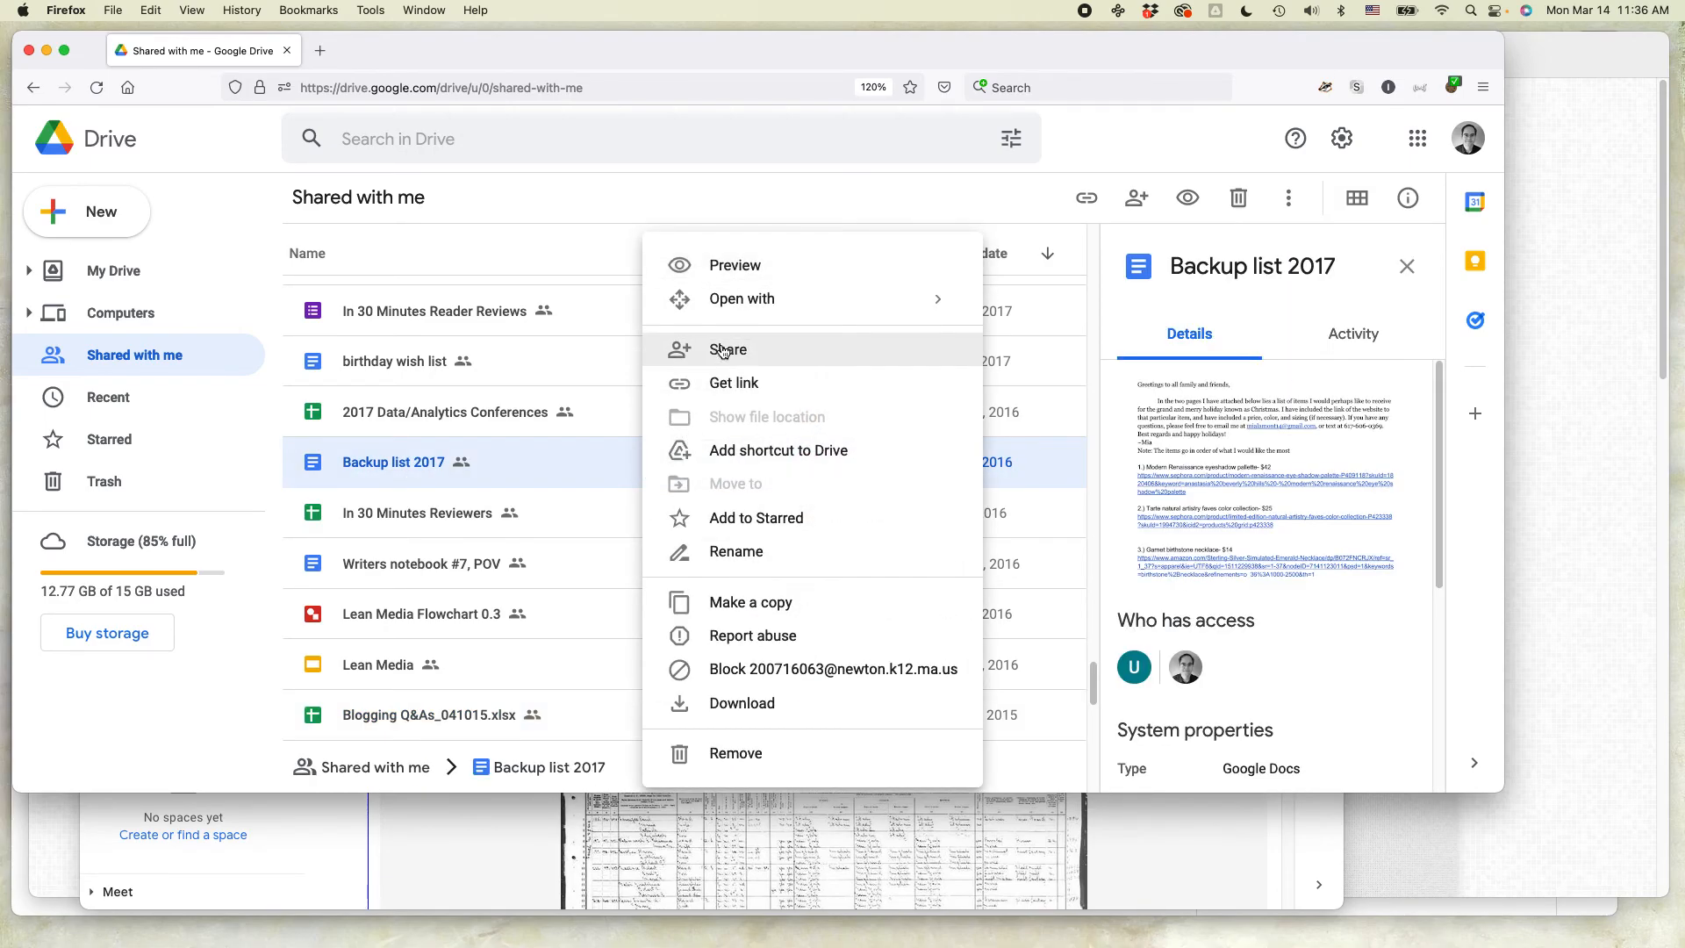
click(726, 350)
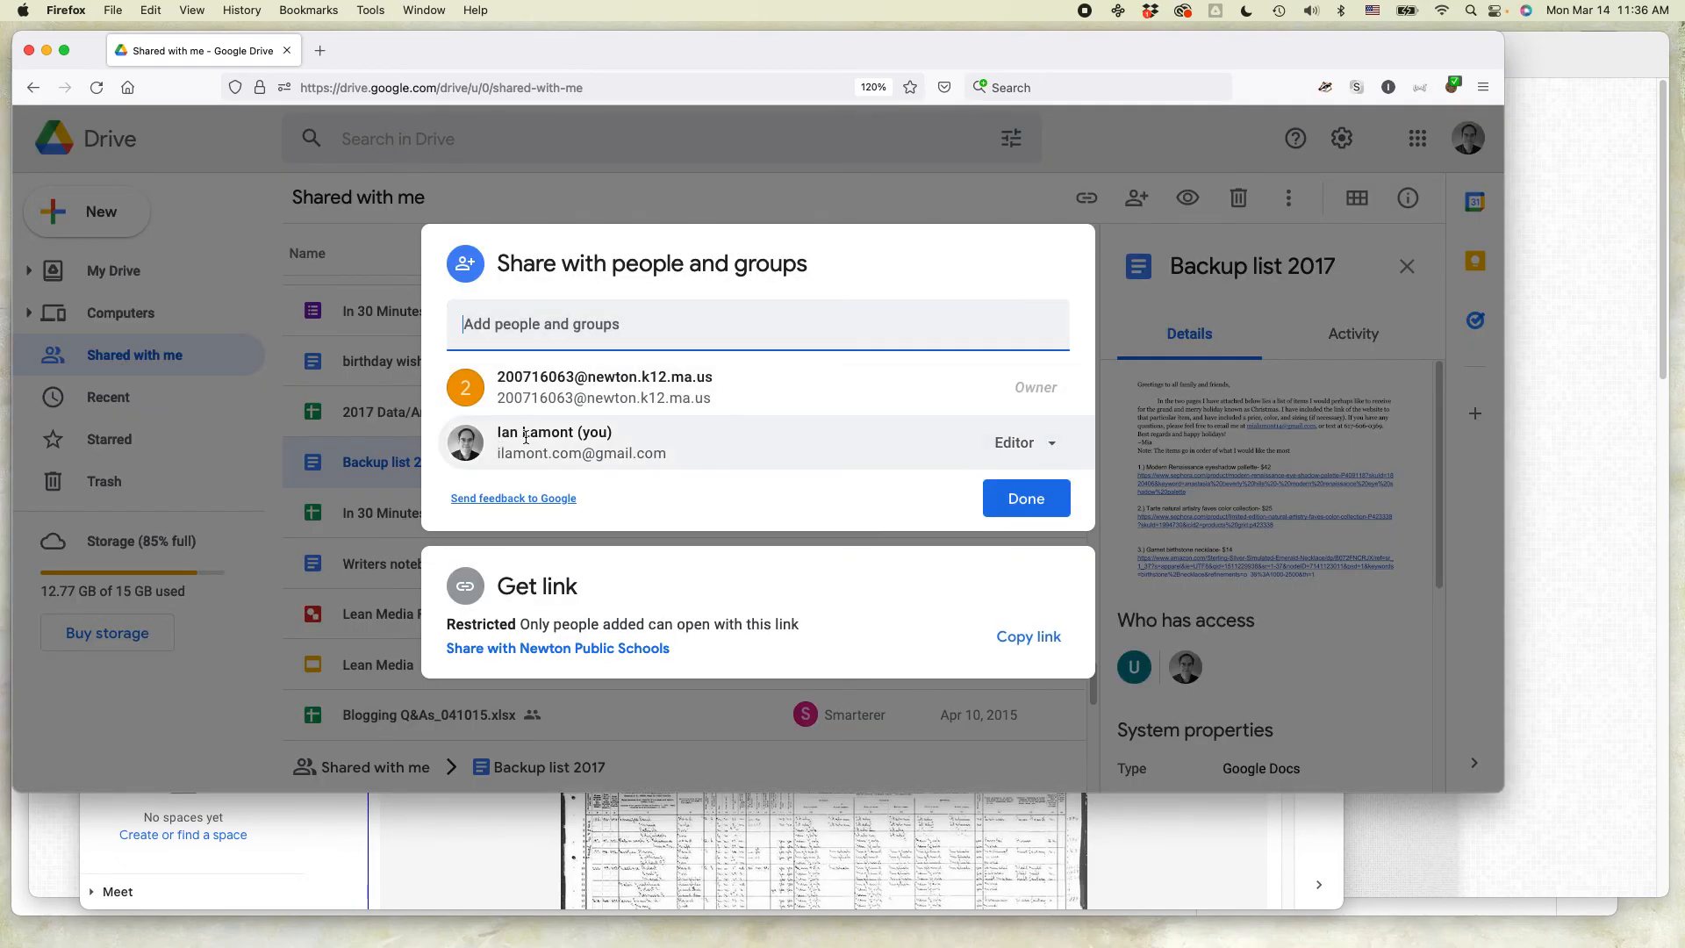
Step: Set your own role to Remove, save, and confirm Yes in the Update permission prompt
click(1053, 445)
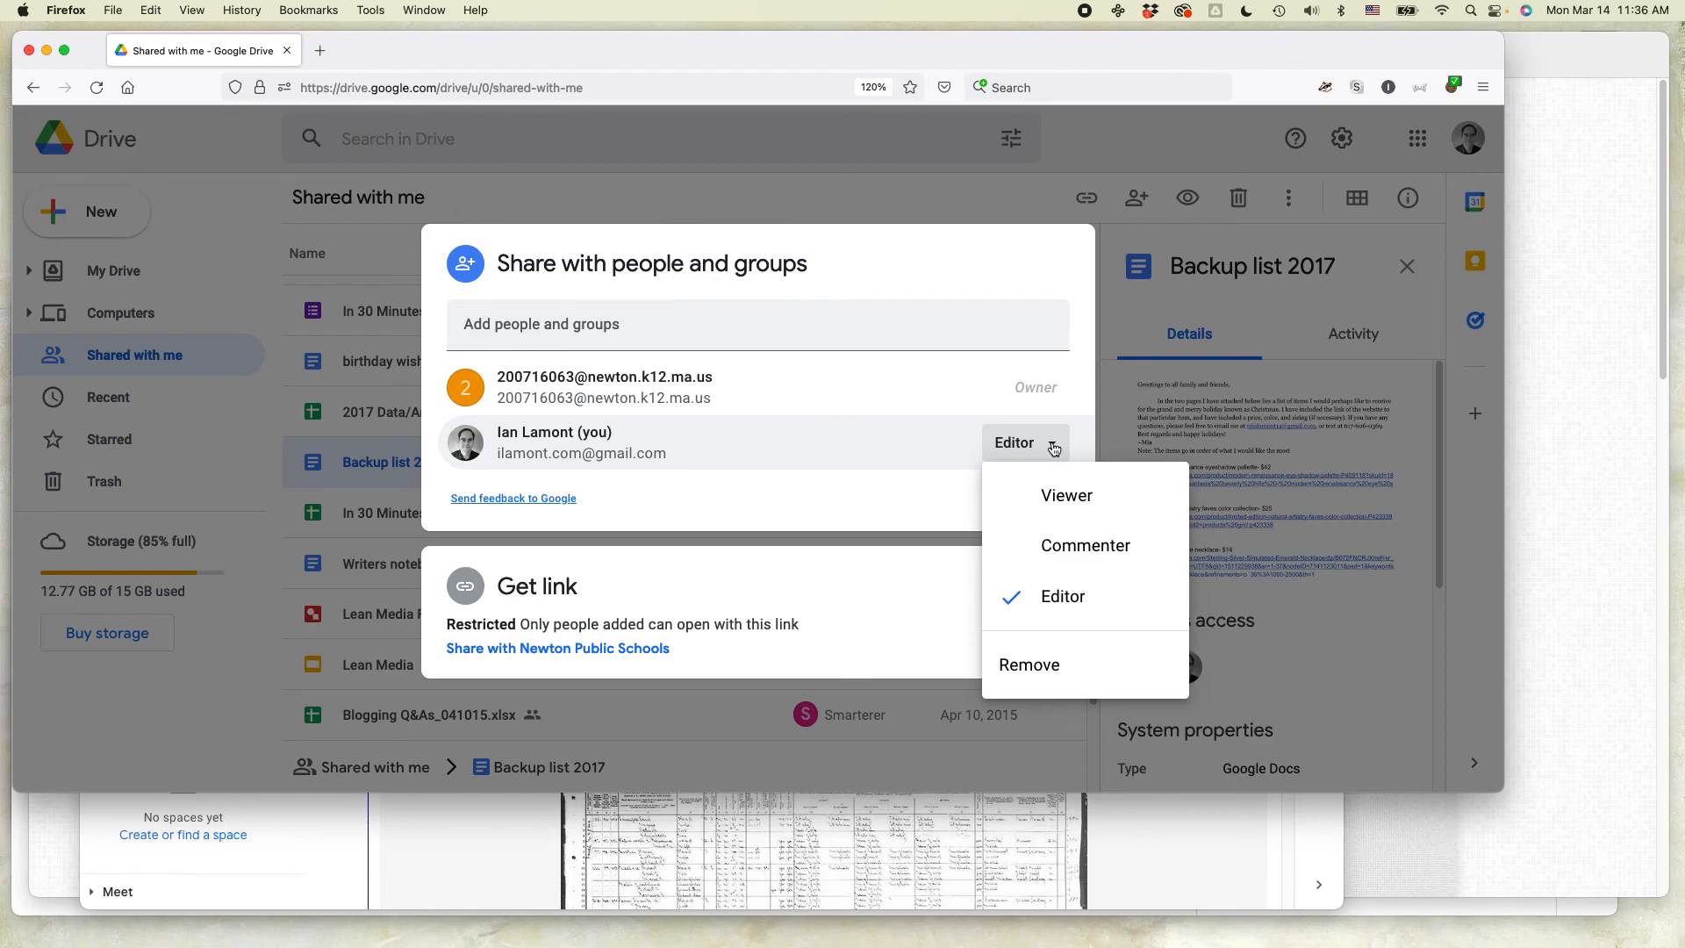
click(1068, 669)
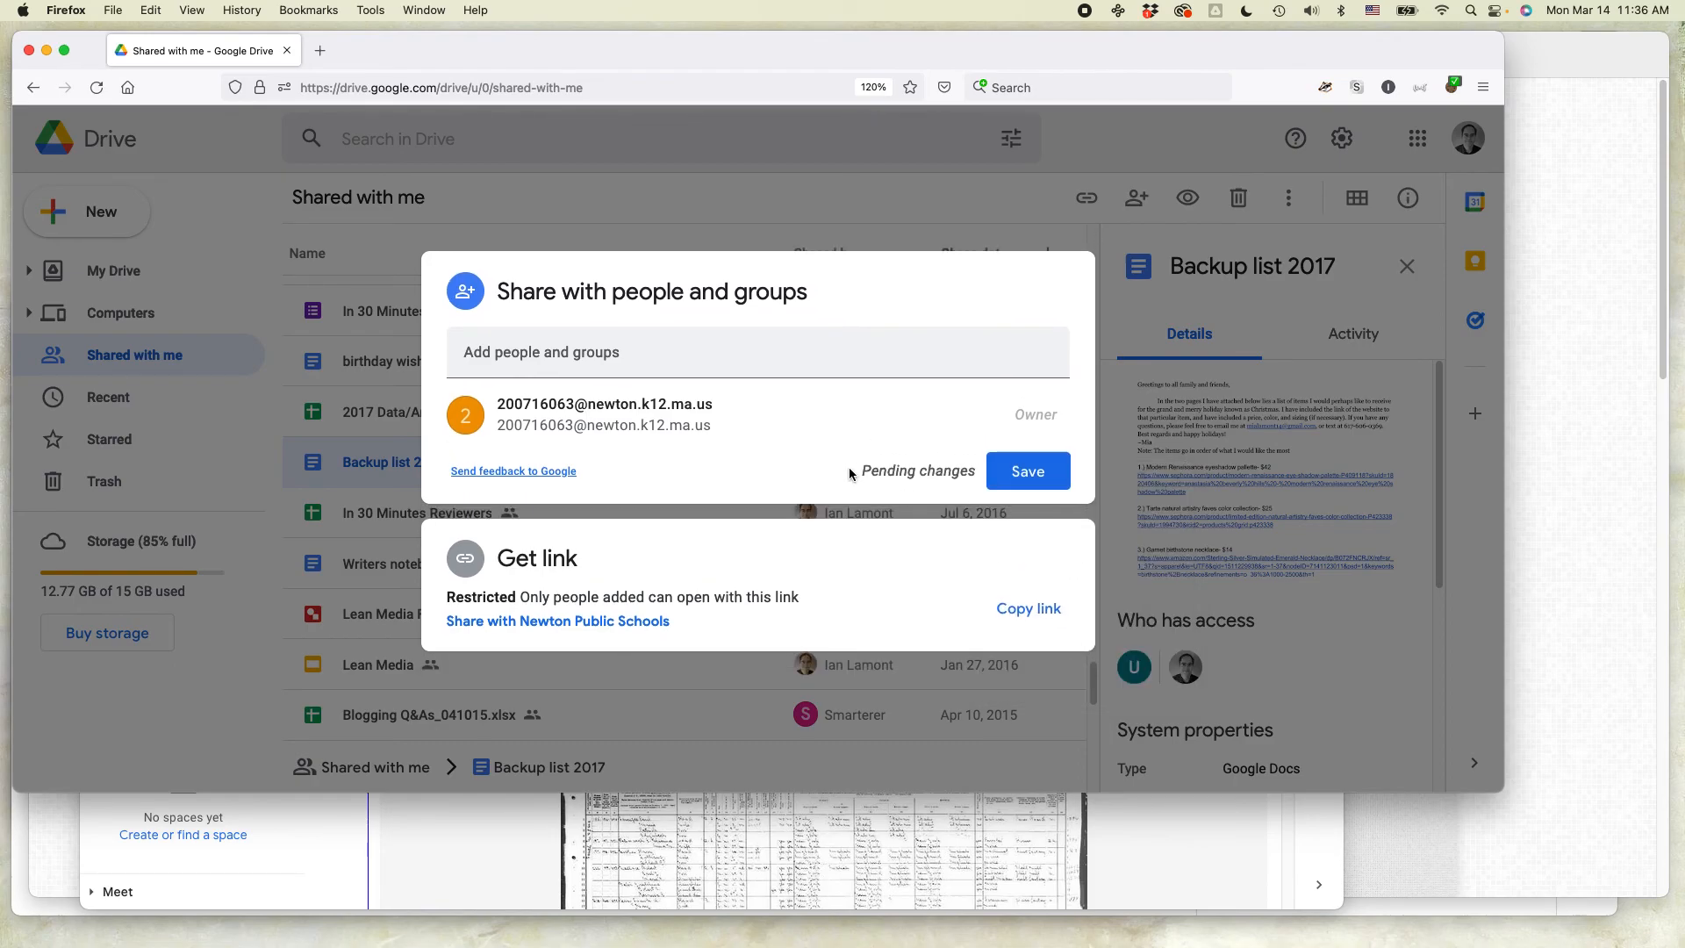
drag(859, 471, 971, 466)
click(1029, 472)
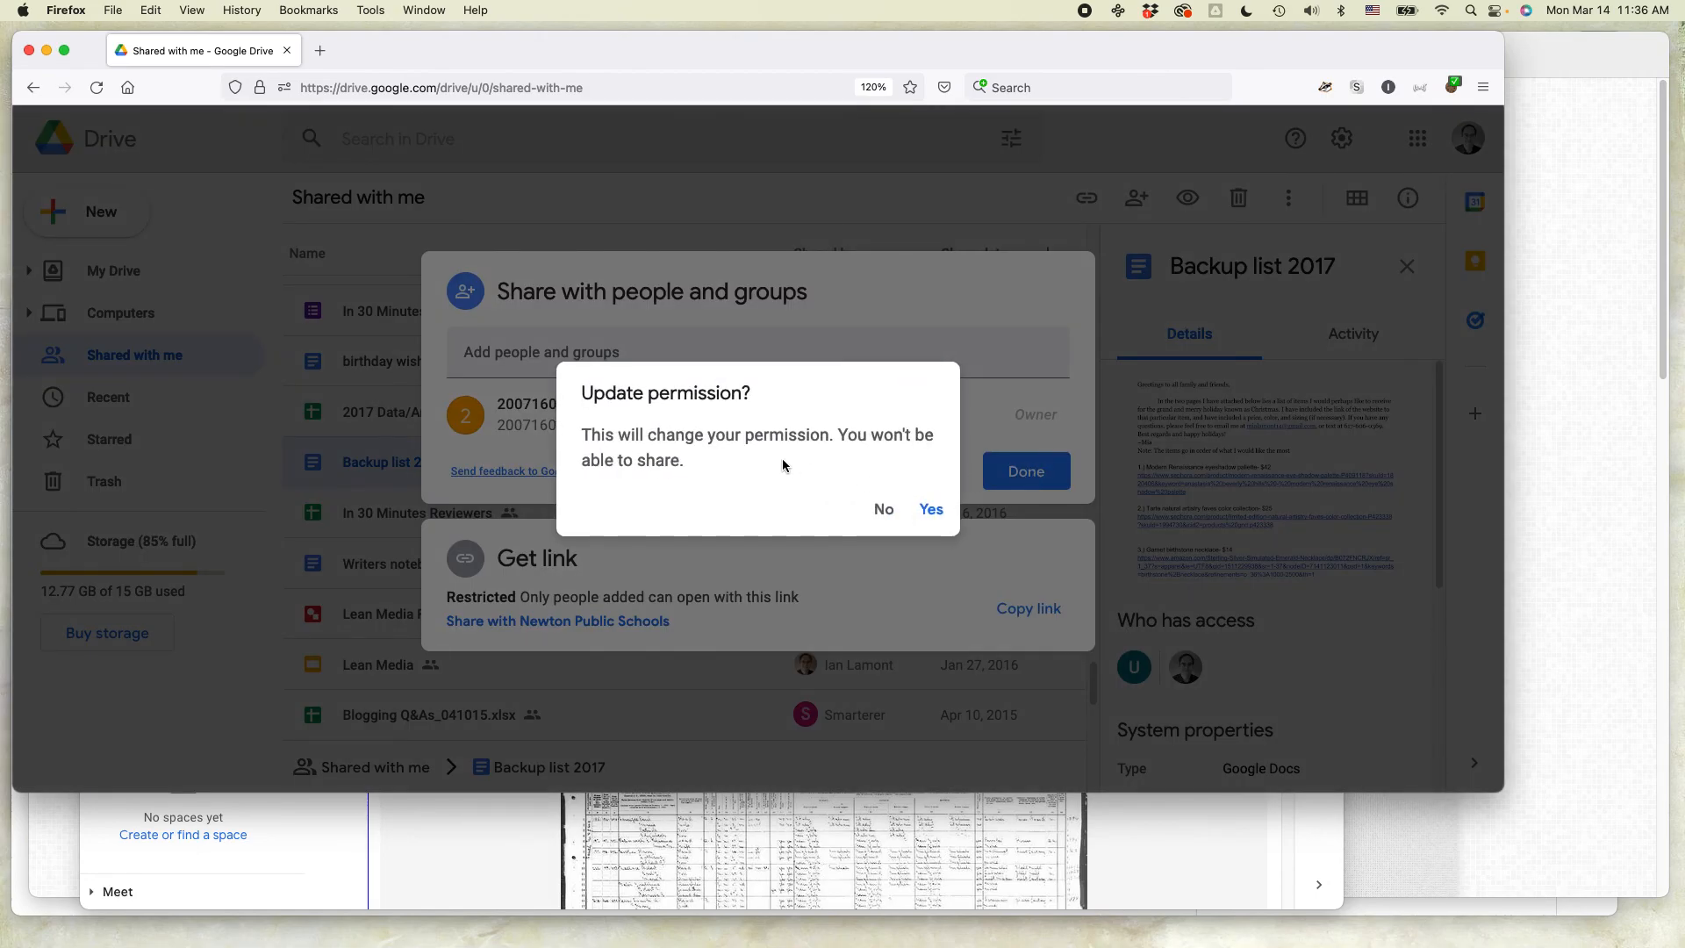
click(934, 515)
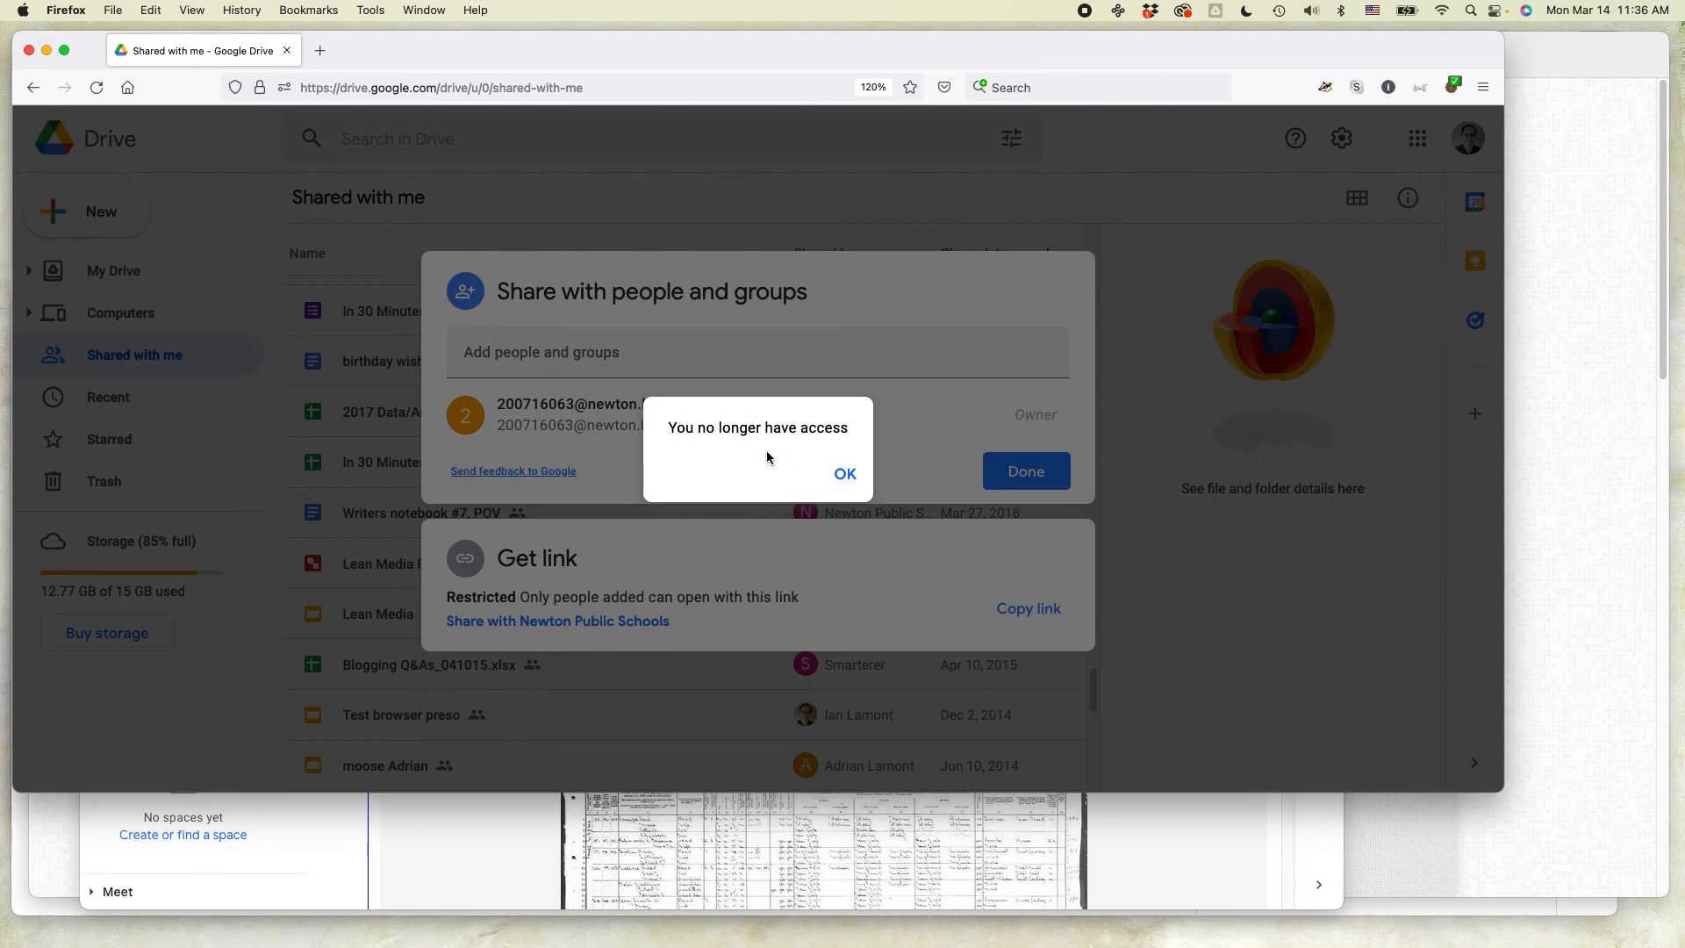
Step: Acknowledge the 'You no longer have access' alert with OK
click(843, 475)
Step: Switch from the browser back to Safari showing in30minutes.com
key(super+Tab)
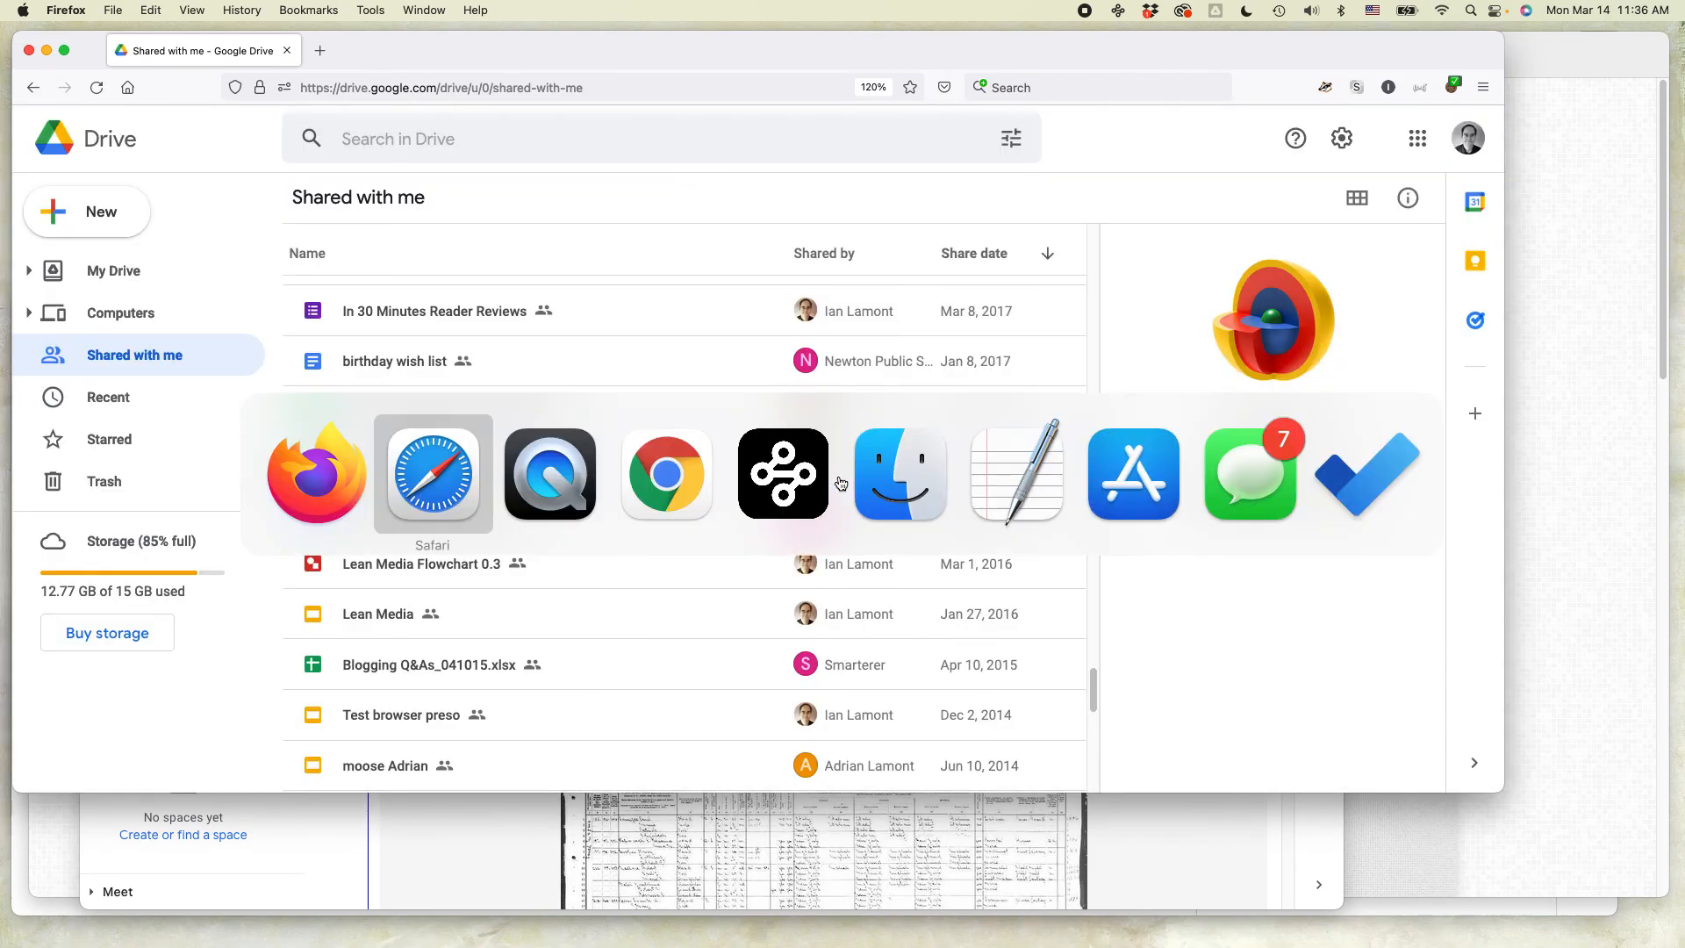